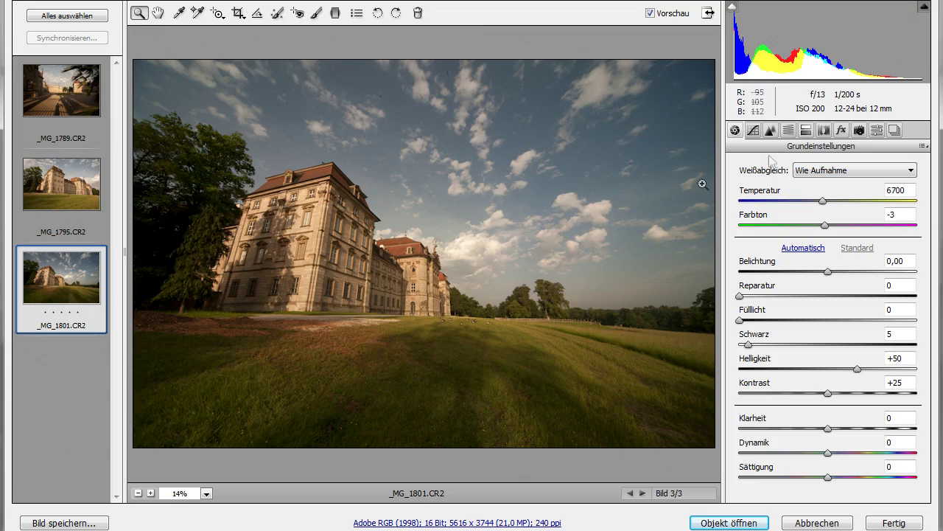
Show the Objektivkorrekturen Profil tab for the castle photo, with corrections still off.
left_click(824, 131)
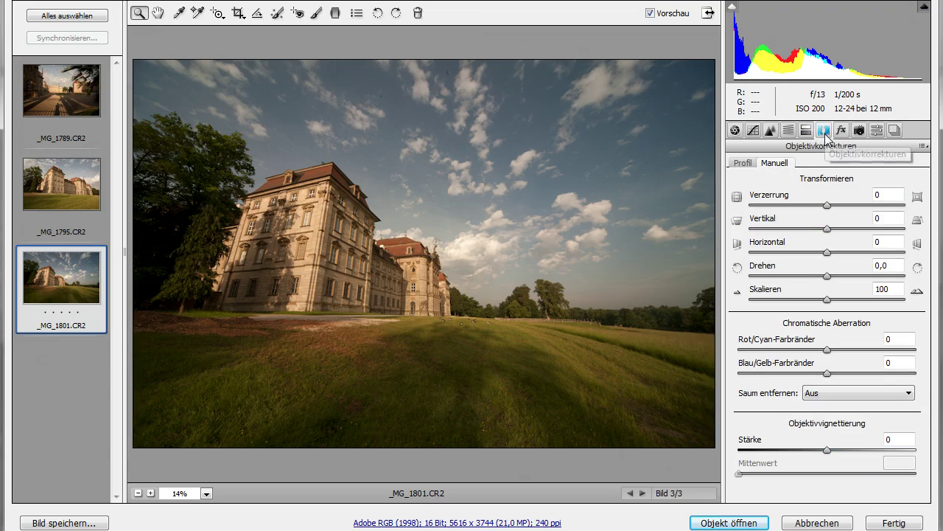
left_click(746, 163)
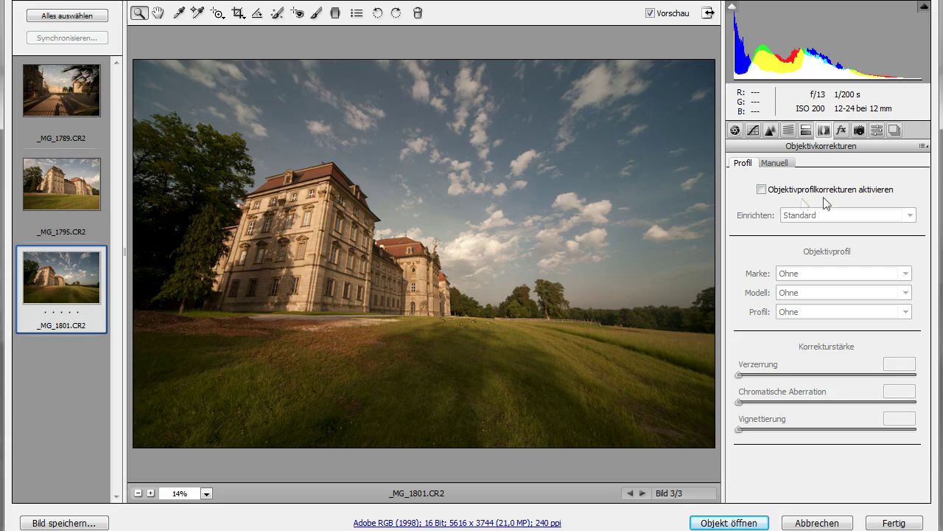
Enable Objektivprofilkorrekturen, comparing the photo with and without it, and leave it on.
left_click(762, 189)
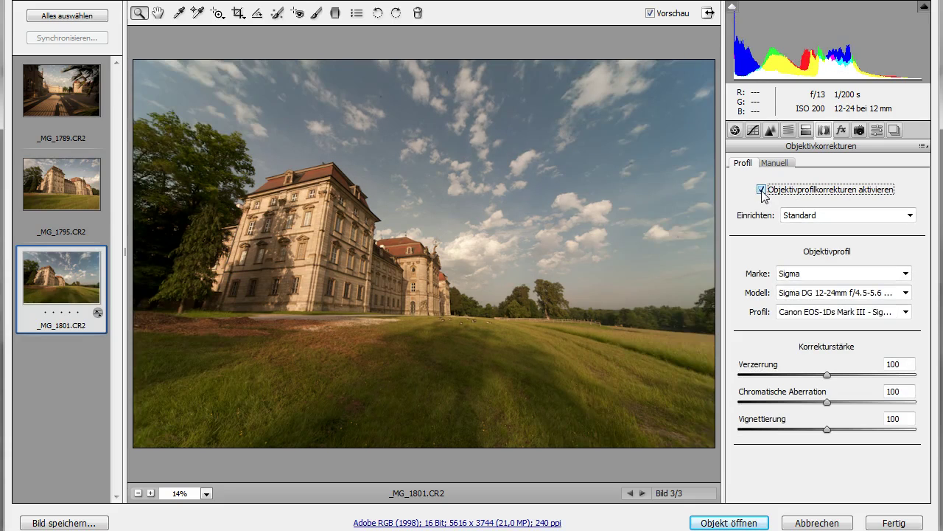
left_click(761, 190)
left_click(762, 189)
left_click(761, 189)
left_click(761, 189)
left_click(761, 189)
left_click(761, 189)
Check the Modell and Profil lists, keeping Sigma DG 12-24mm and the Canon EOS-1Ds Mark III profile.
left_click(808, 292)
left_click(906, 313)
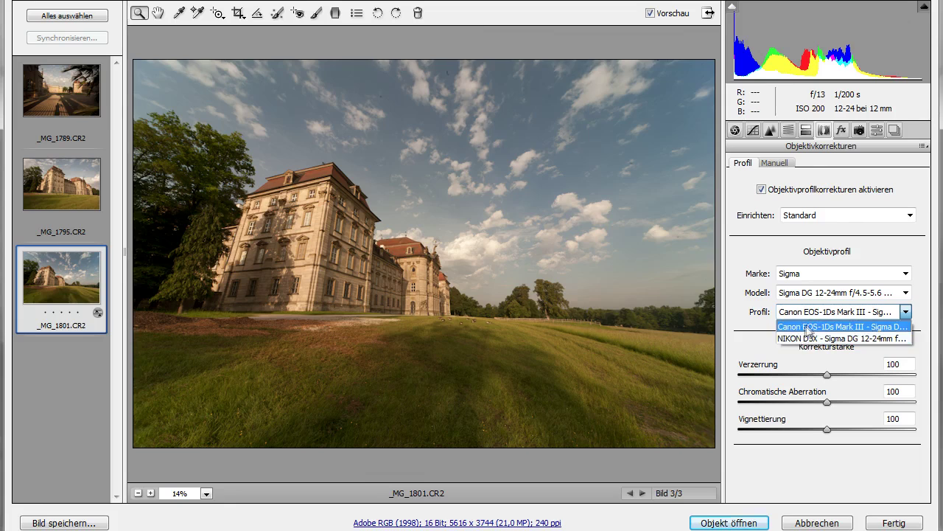
left_click(762, 346)
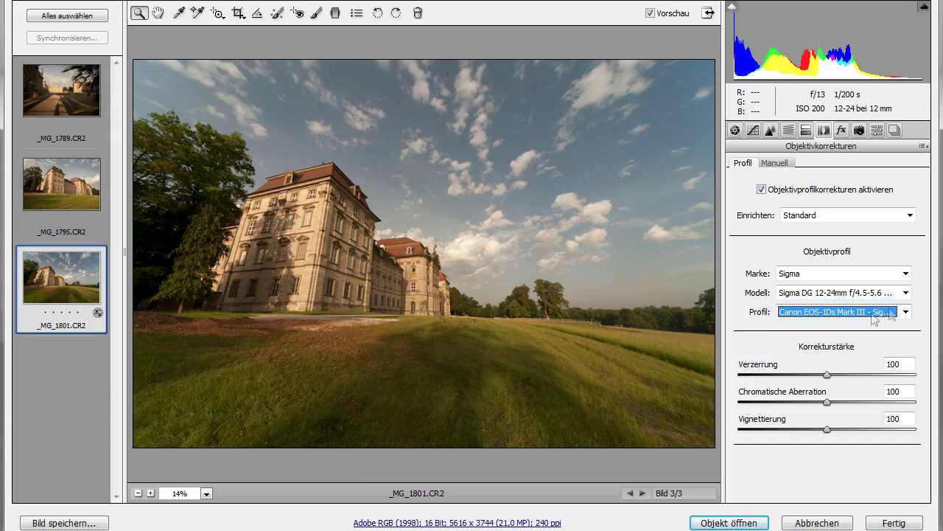
left_click(905, 293)
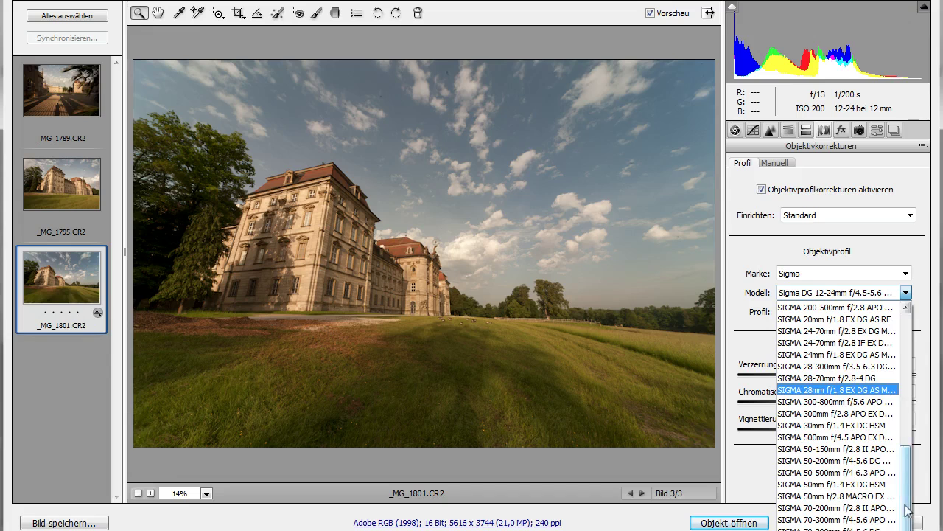
left_click_drag(909, 516, 912, 496)
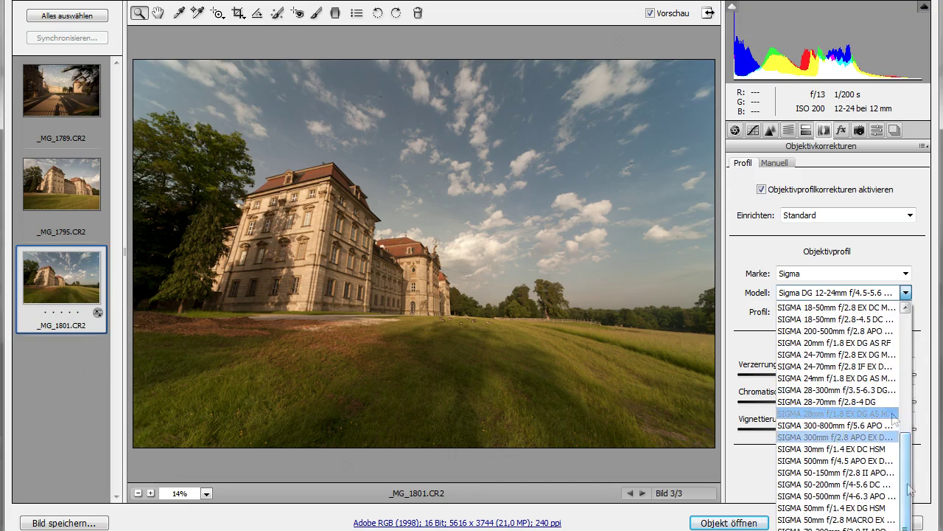
left_click(748, 339)
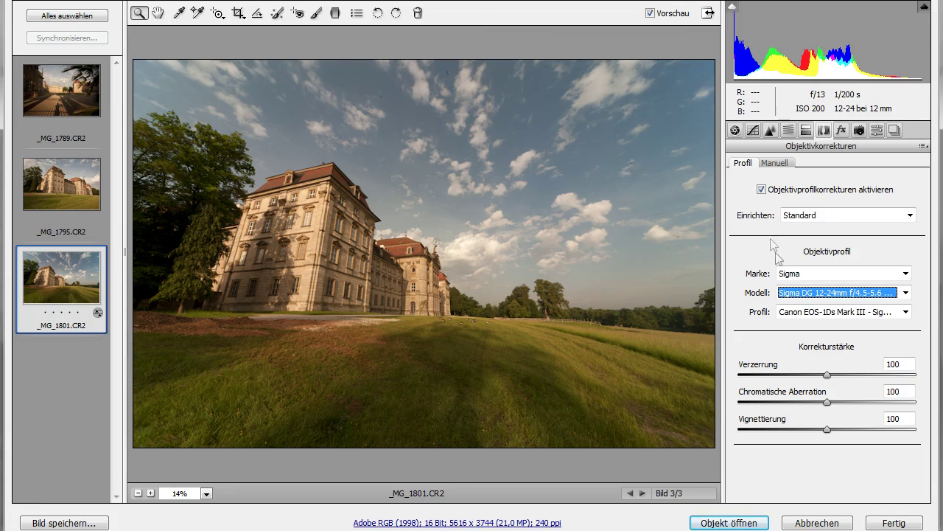
Toggle lens profile correction off and on to compare, leaving it enabled.
left_click(767, 190)
left_click(766, 191)
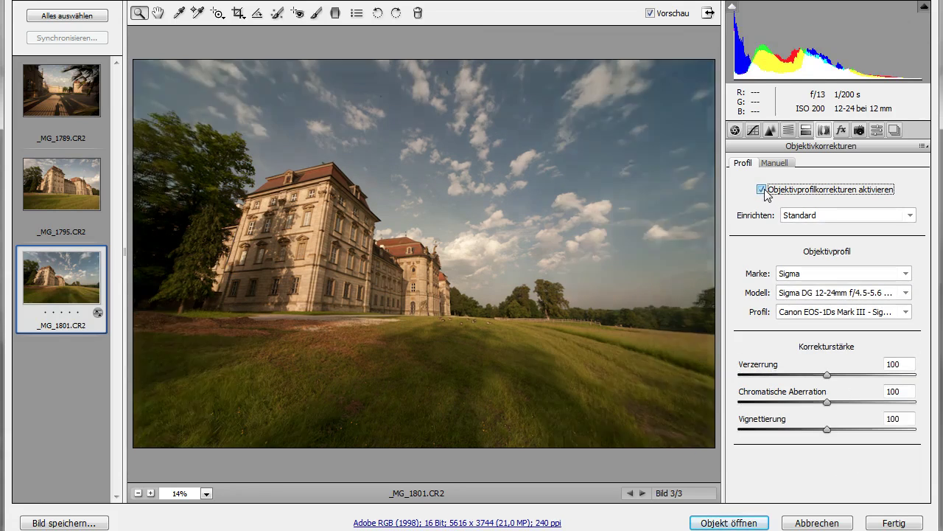
left_click(763, 191)
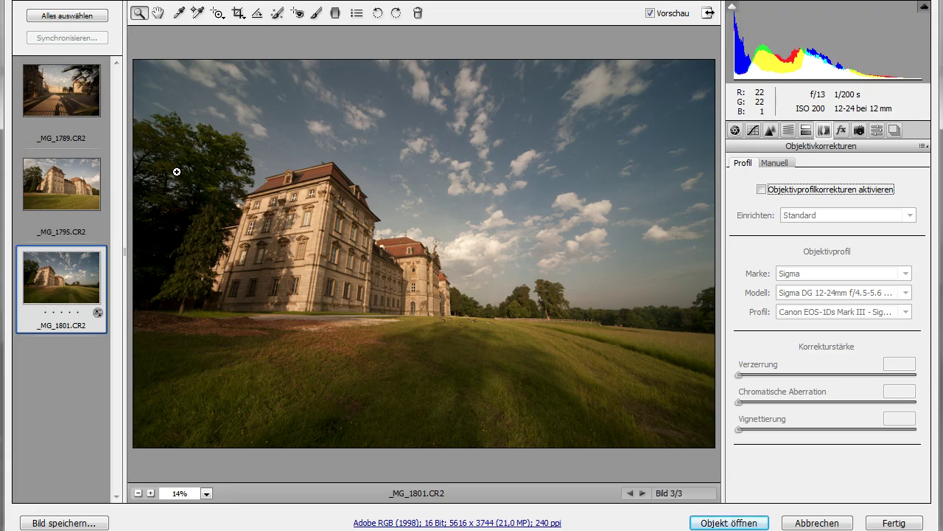
left_click(762, 189)
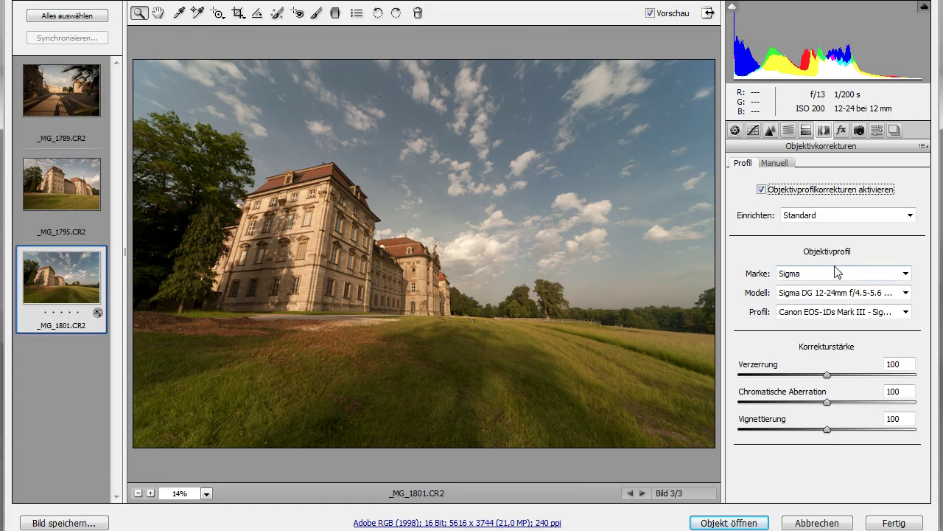
Set Vignettierung correction to 0 and Verzerrung back to 100.
left_click_drag(827, 429, 730, 436)
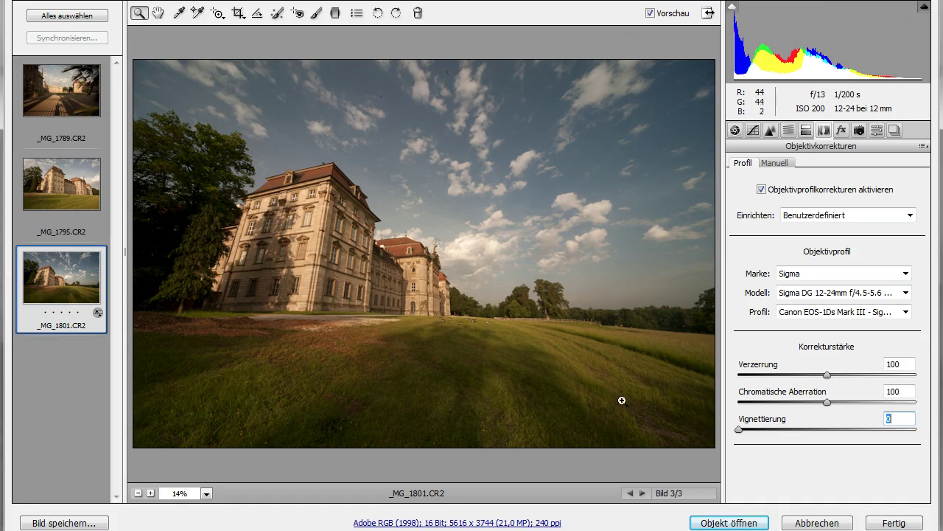
mouse_move(826, 374)
left_mouse_down()
mouse_move(738, 375)
mouse_move(828, 376)
left_mouse_up()
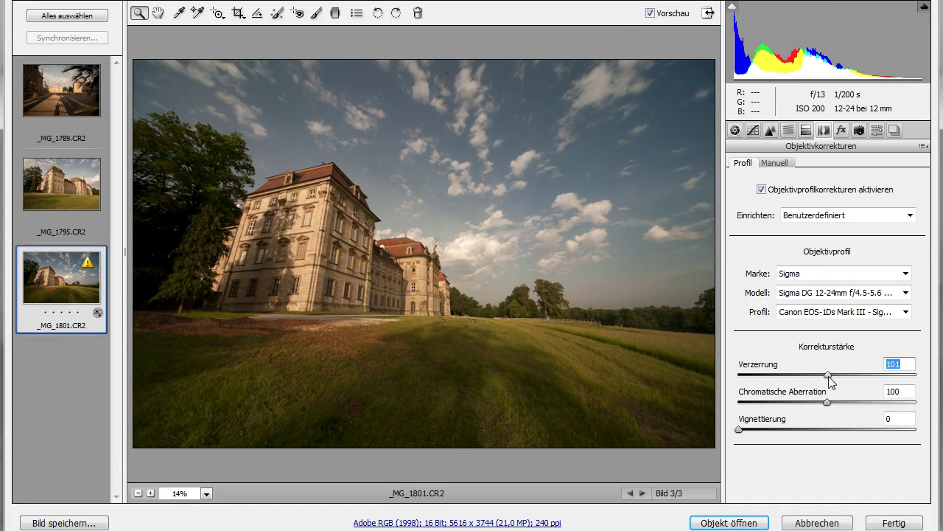
type("100")
Switch to _MG_1795.CR2, enable its lens profile correction, and show the Manuell transform settings.
left_click(64, 183)
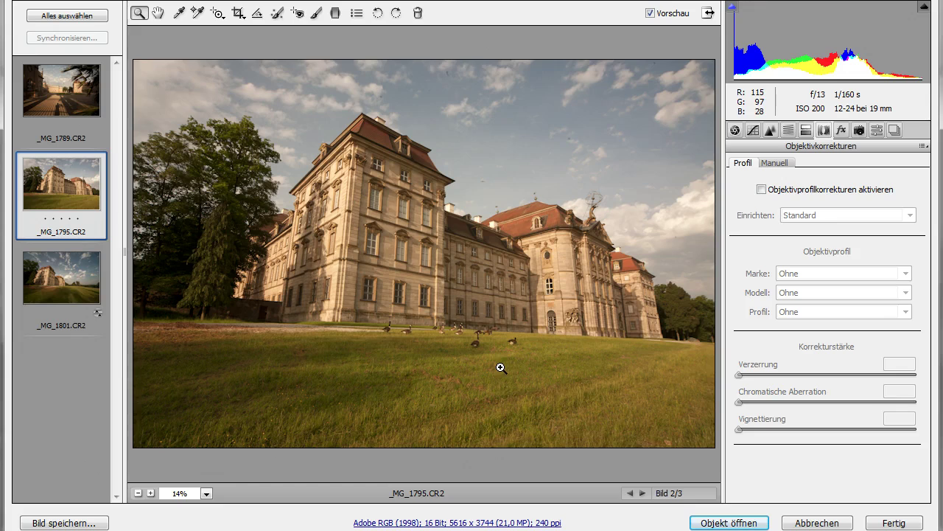
left_click(762, 190)
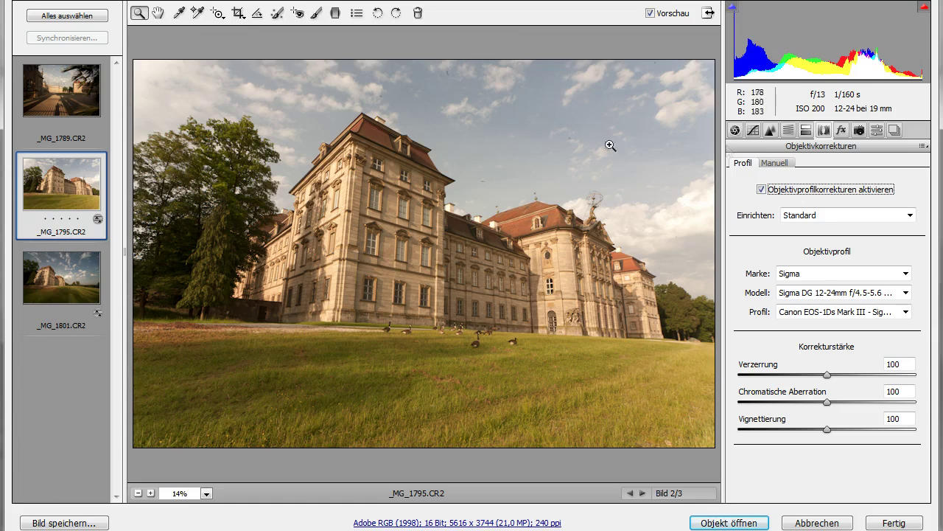
left_click(784, 163)
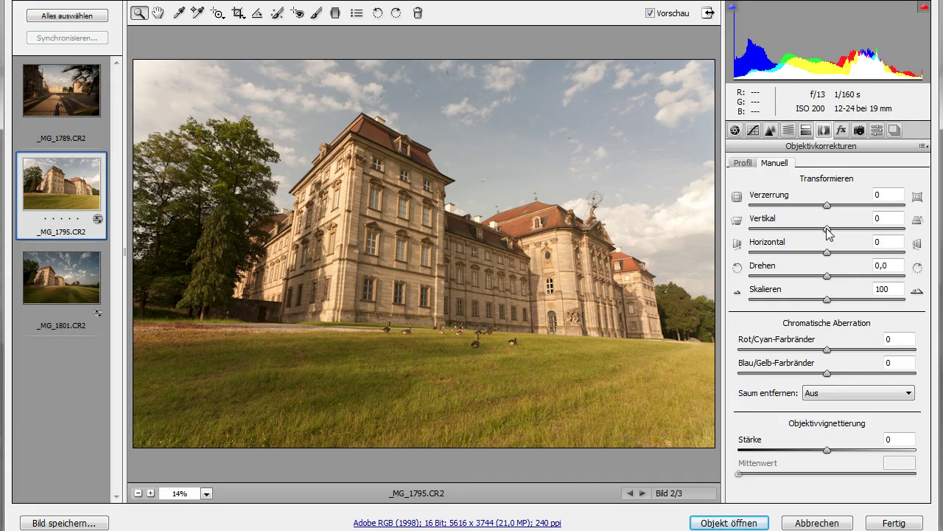
Straighten _MG_1795 with Vertikal -53 and Drehen -1,1, checking the verticals against the grid overlay.
mouse_move(827, 228)
left_mouse_down()
mouse_move(799, 235)
mouse_move(833, 253)
mouse_move(824, 254)
mouse_move(823, 276)
left_mouse_up()
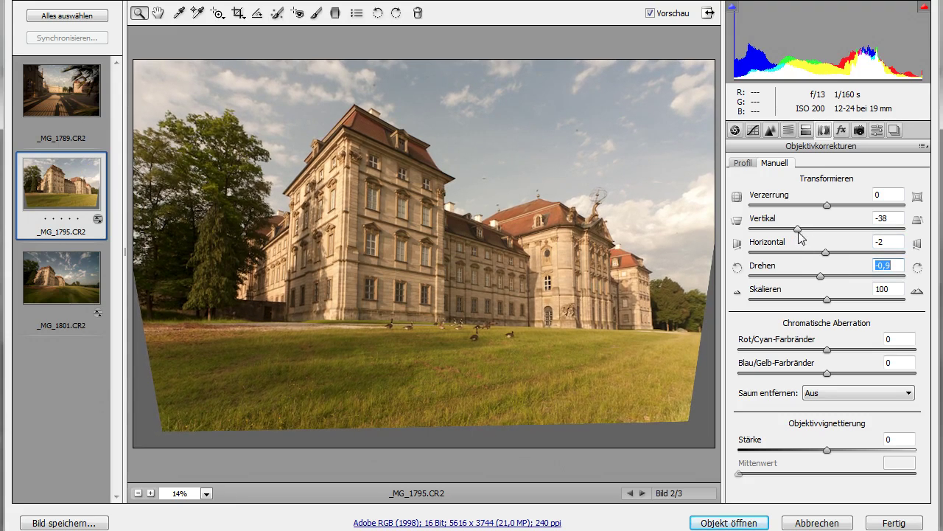
left_click_drag(797, 230, 792, 231)
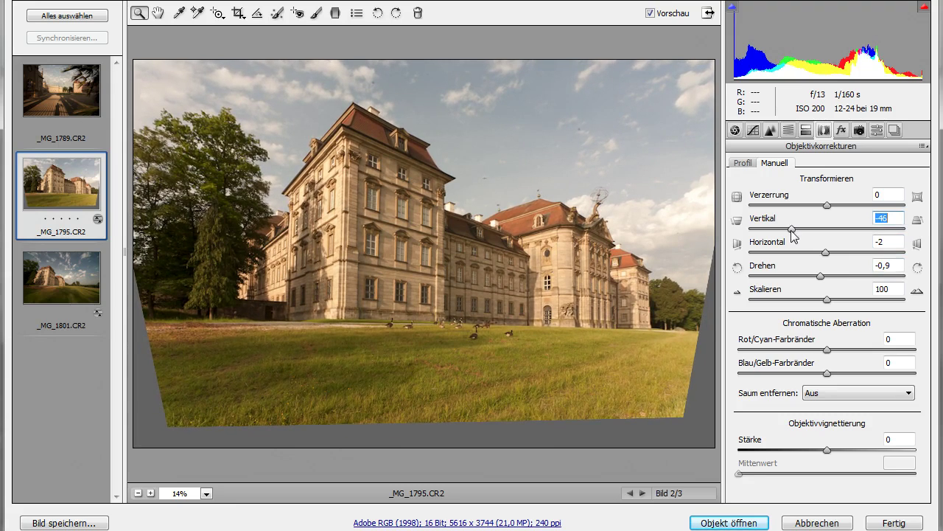
left_click(792, 231)
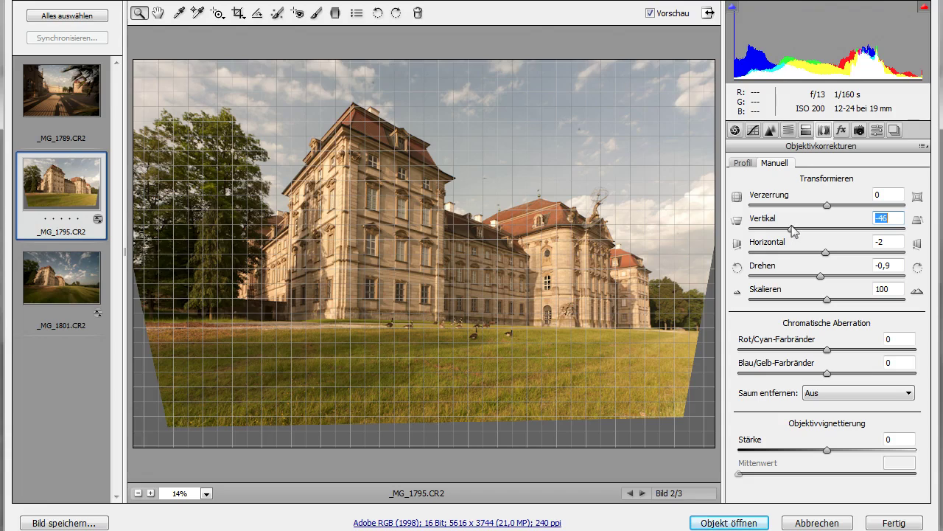
left_click_drag(791, 227, 786, 227)
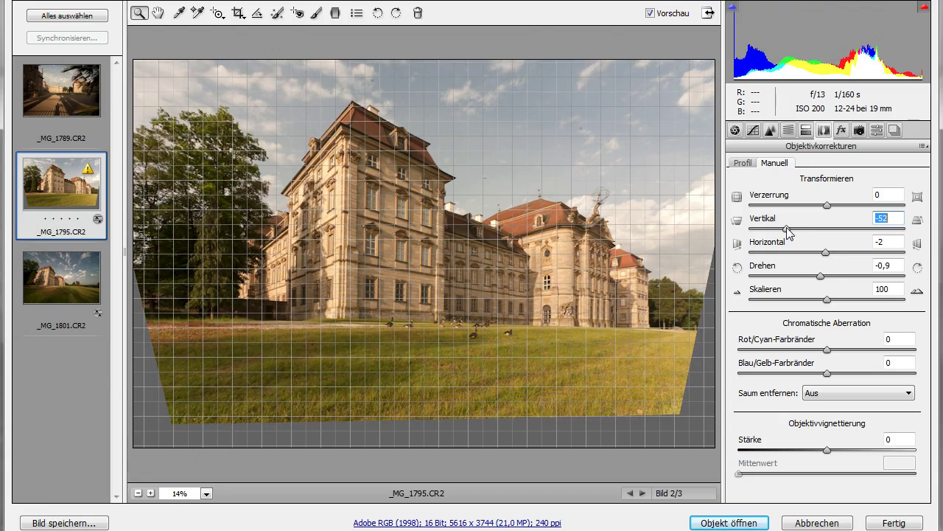
left_click_drag(786, 227, 785, 228)
left_click(821, 275)
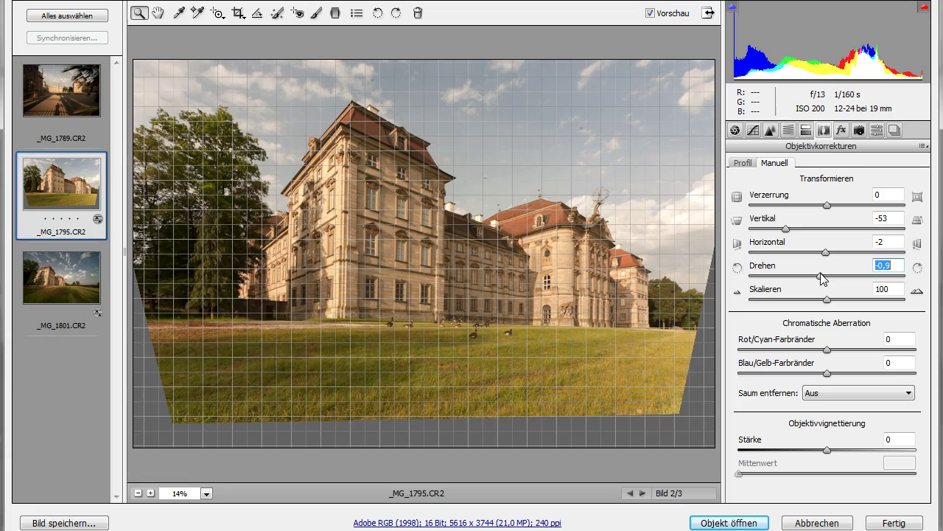
key("Down")
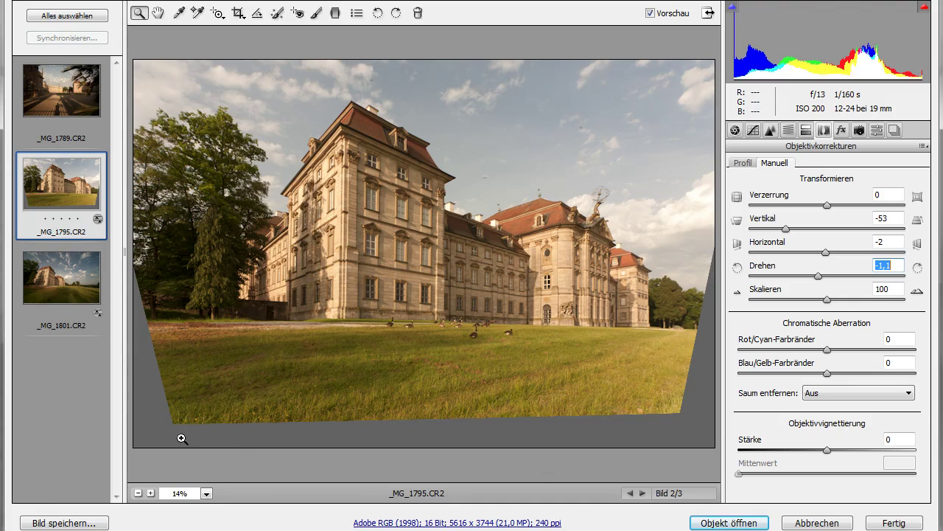
Try a square crop around the castle, then cancel it to keep the full image.
left_click(237, 13)
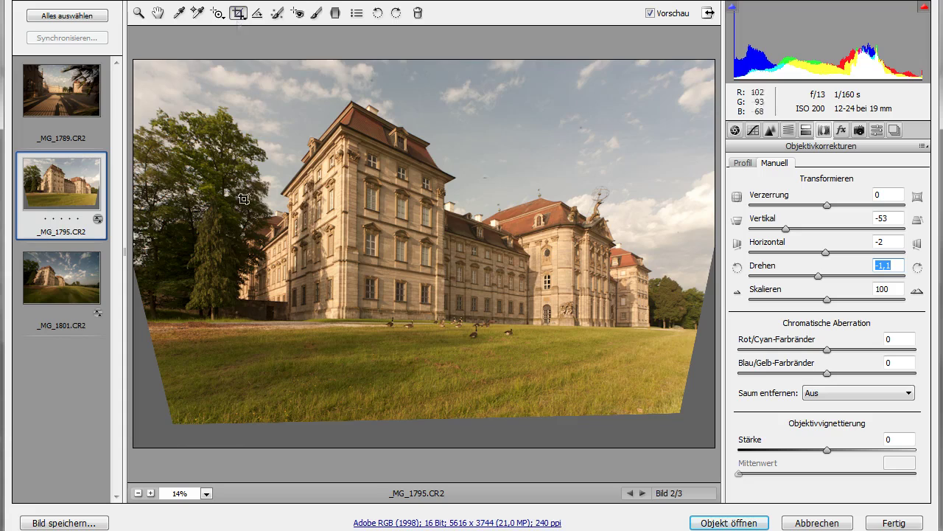
left_click_drag(174, 420, 690, 78)
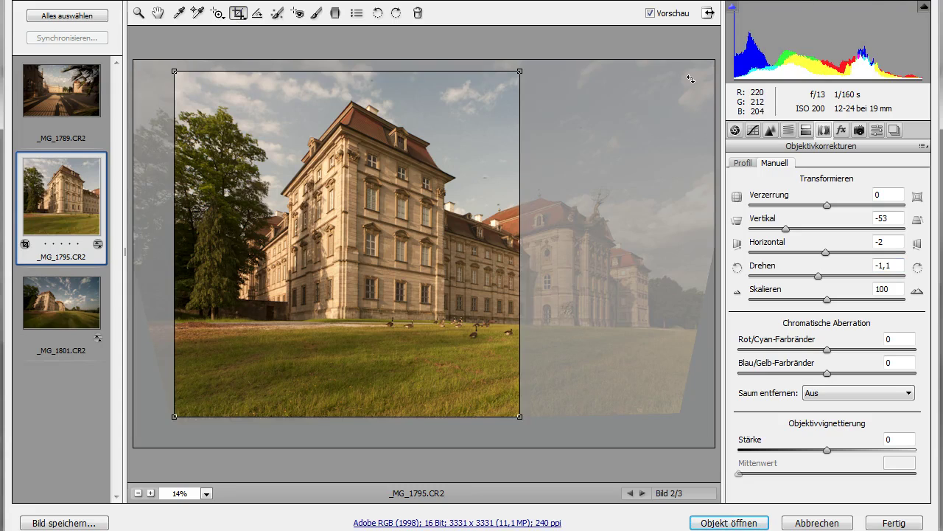
key("Escape")
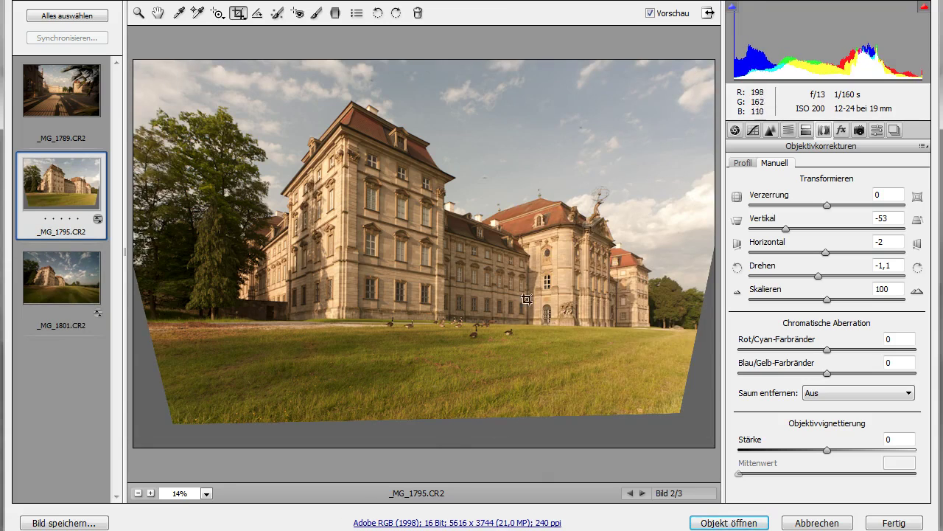
Set the workflow output to 8 Bit/Kanal with smart-object opening turned off.
left_click(445, 523)
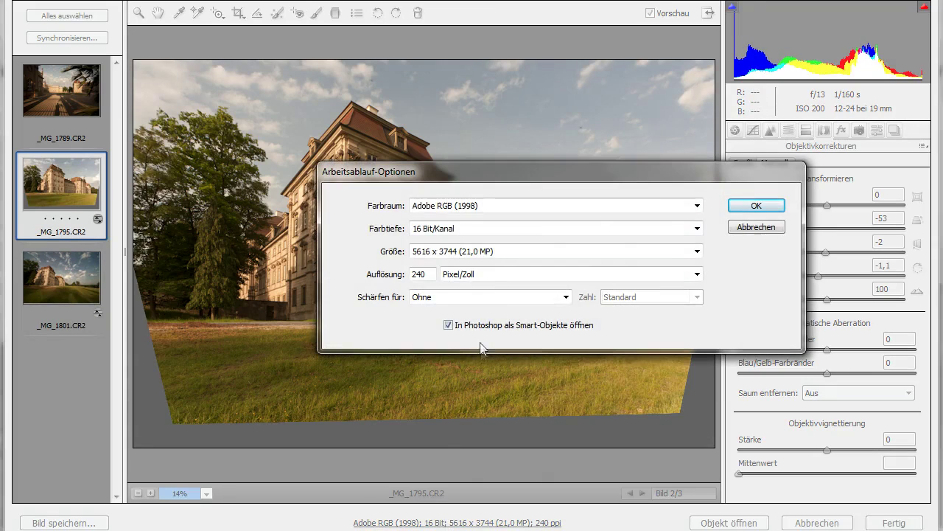
left_click(459, 229)
left_click(458, 242)
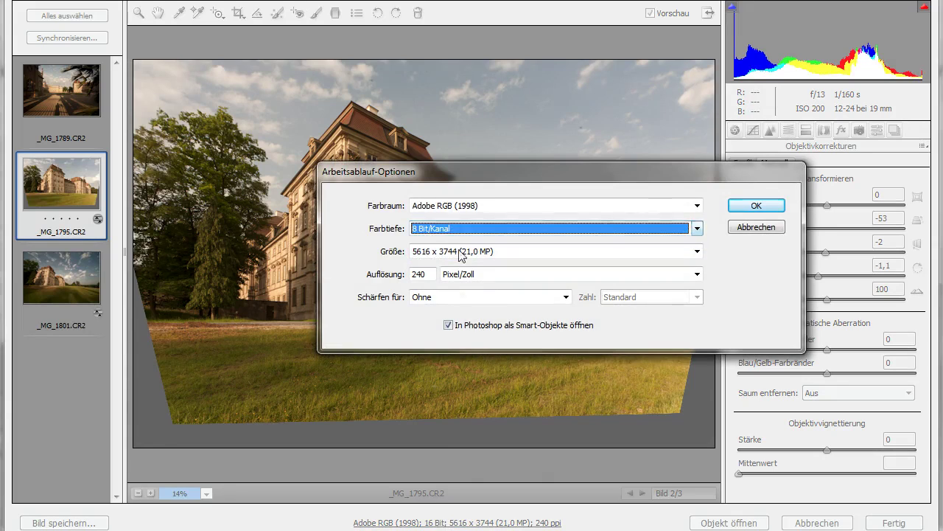
left_click(448, 325)
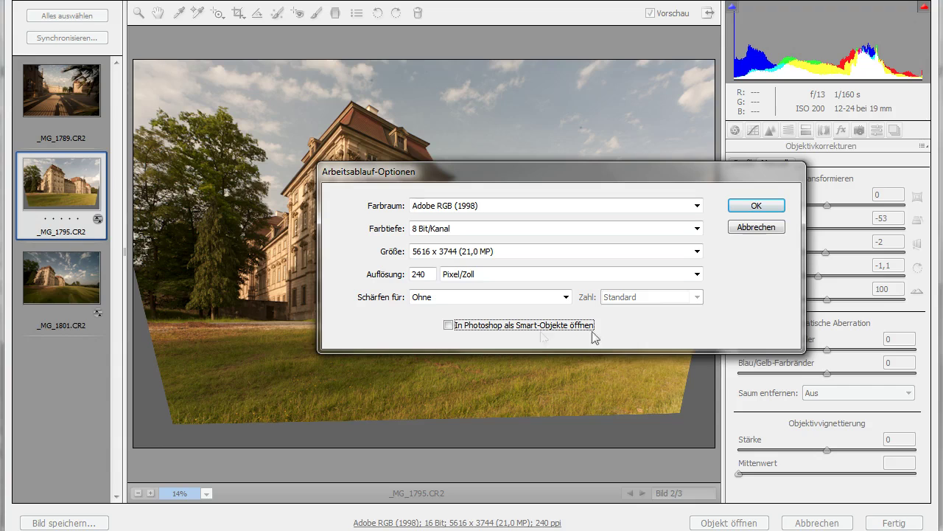
left_click(750, 207)
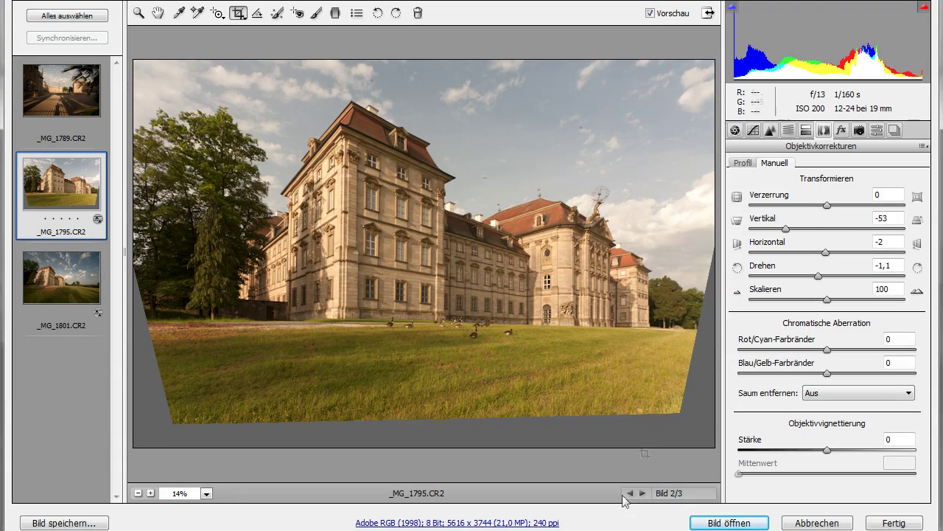
Open the corrected _MG_1795 photo in Photoshop CS5 with Bild öffnen.
left_click(716, 523)
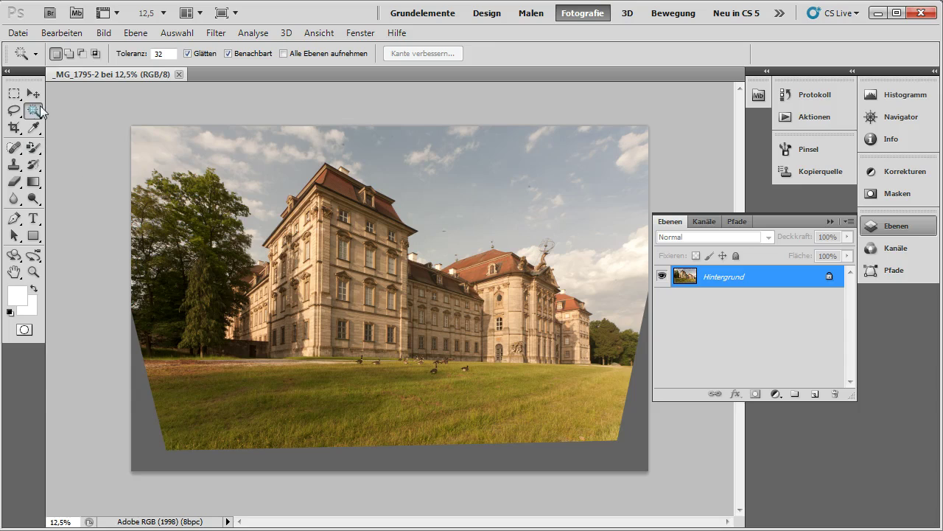
Magic-wand select the grey border and bring up Fläche füllen set to Inhaltssensitiv.
left_click(144, 437)
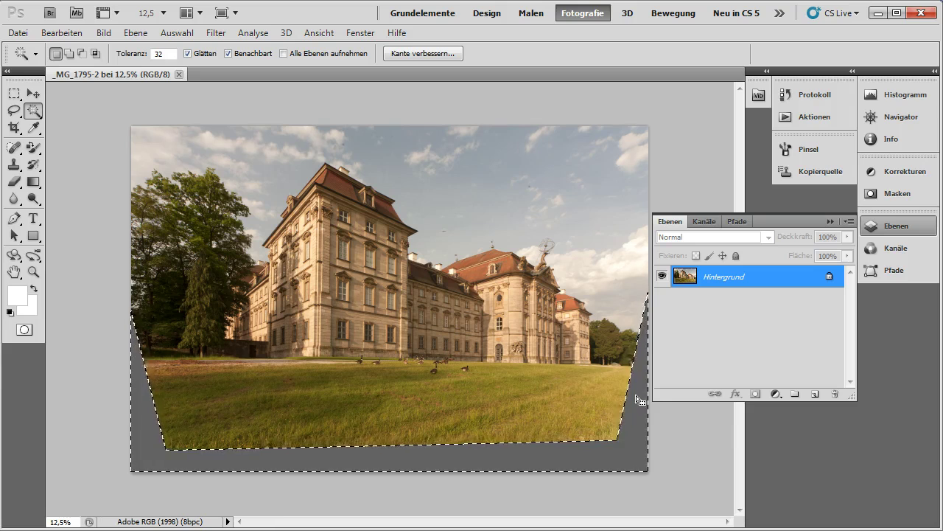
key("shift+BackSpace")
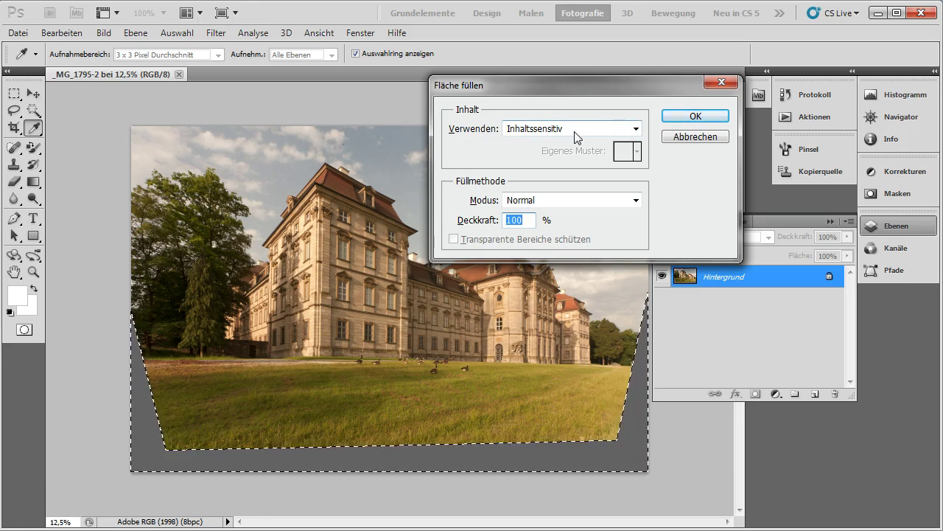
Apply the Inhaltssensitiv fill to the grey corners, then deselect.
left_click(685, 117)
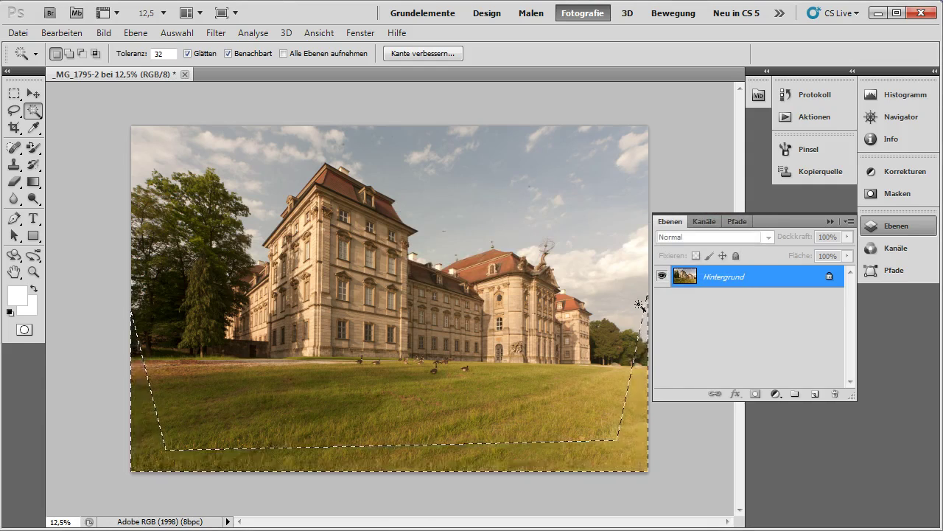
key("ctrl+d")
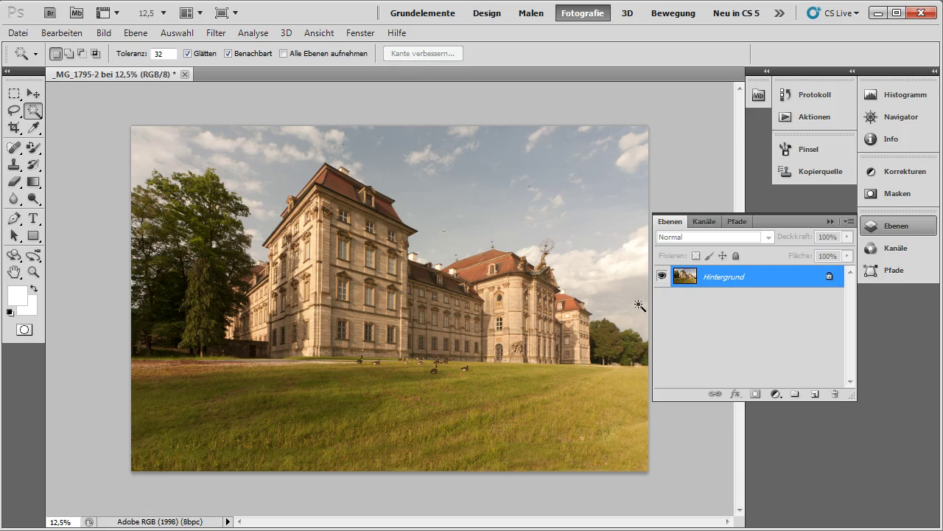